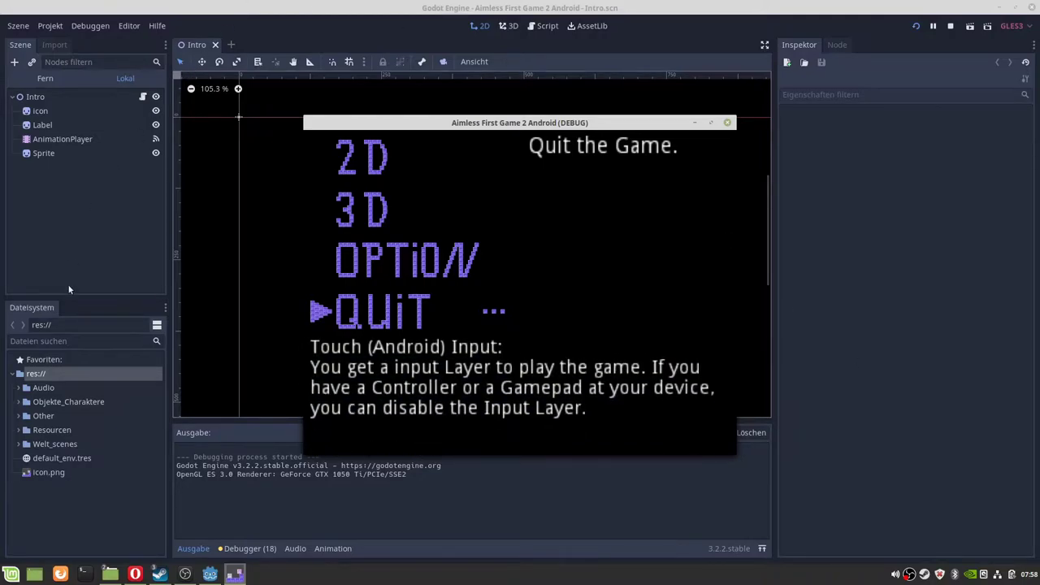
Step: Quit the running game from its window, leaving only the Godot editor
key("Return")
Step: Close the Intro scene and expand Welt_scenes > 2D > Level 1 in the FileSystem dock
left_click(215, 46)
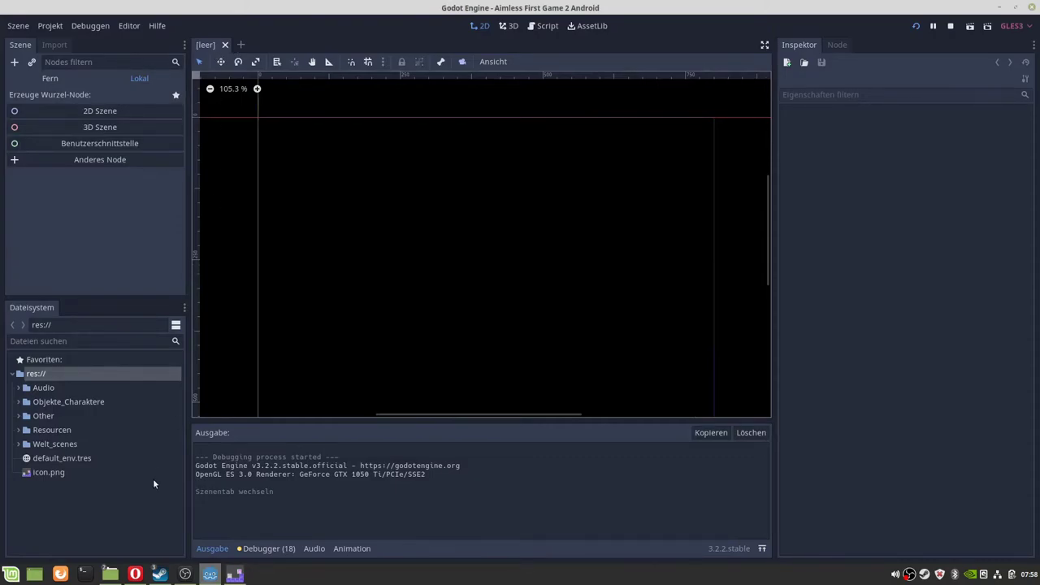
left_click(19, 444)
left_click(25, 459)
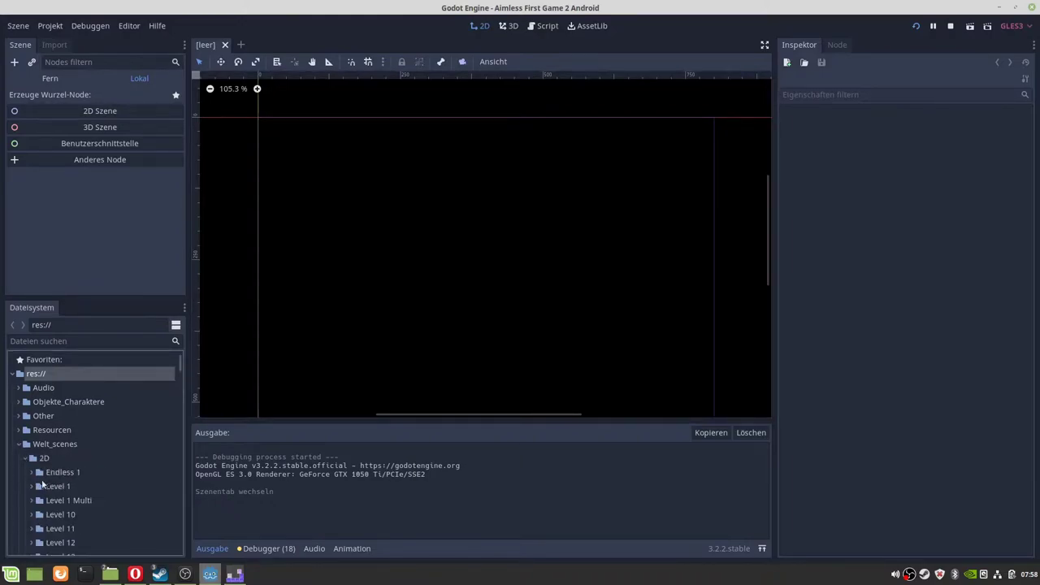
left_click(31, 486)
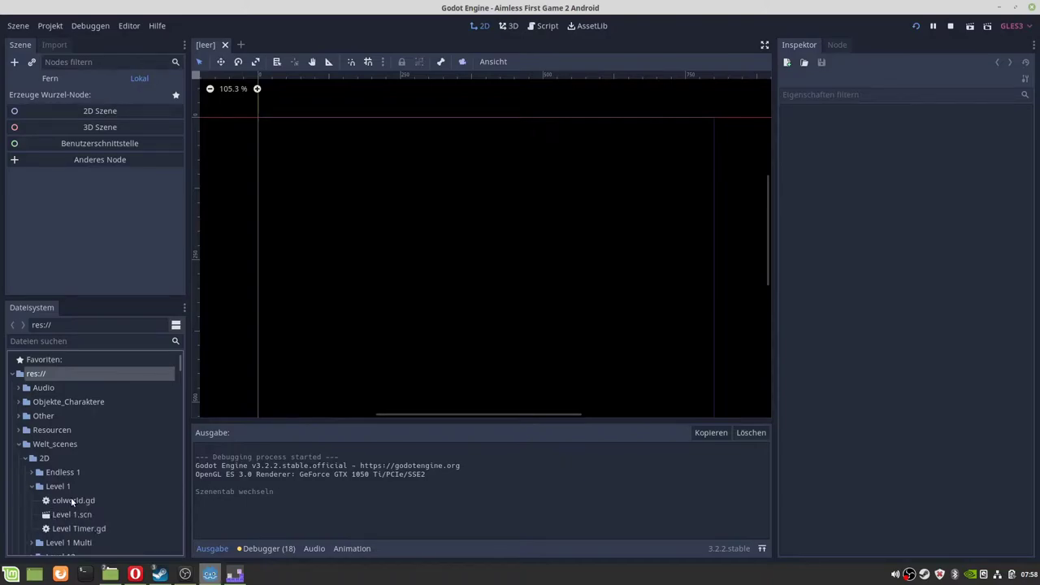
Step: Open colworld.gd in the script editor to the _ready code ending with Admob.loadBanner() on line 37
double_click(72, 502)
scroll(431, 303, "up", 8)
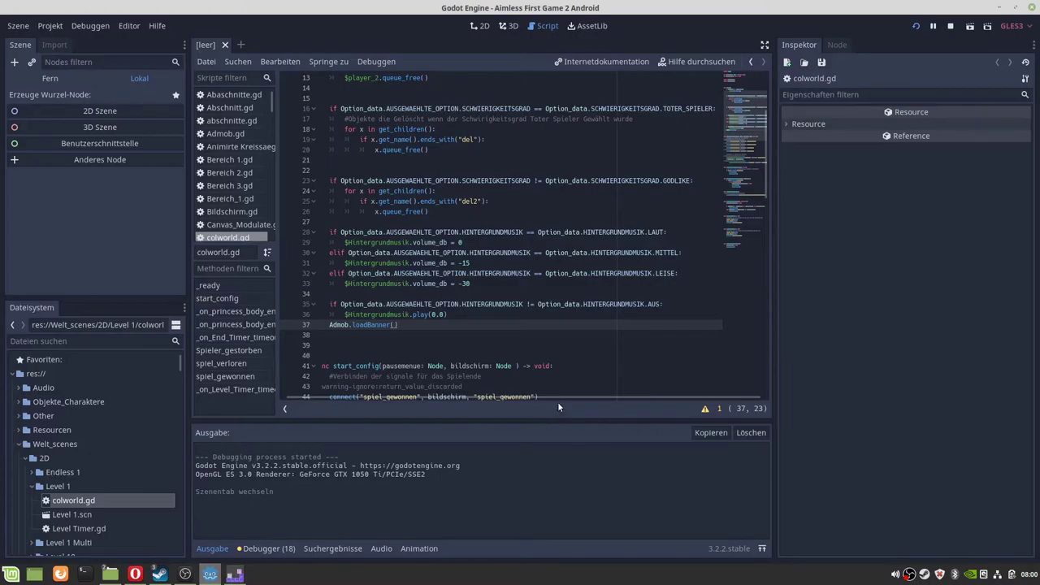
mouse_move(186, 575)
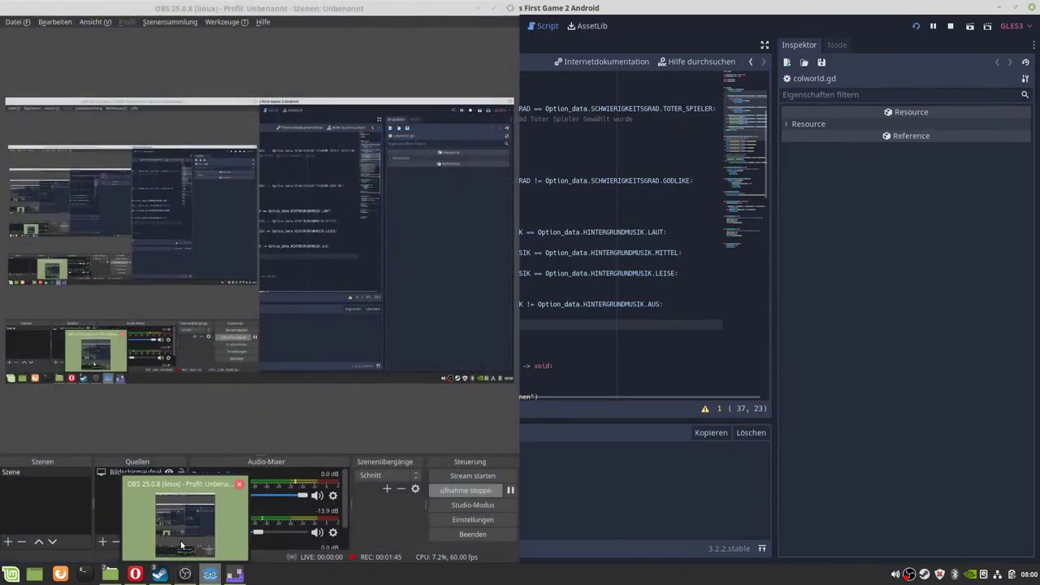
left_click(181, 546)
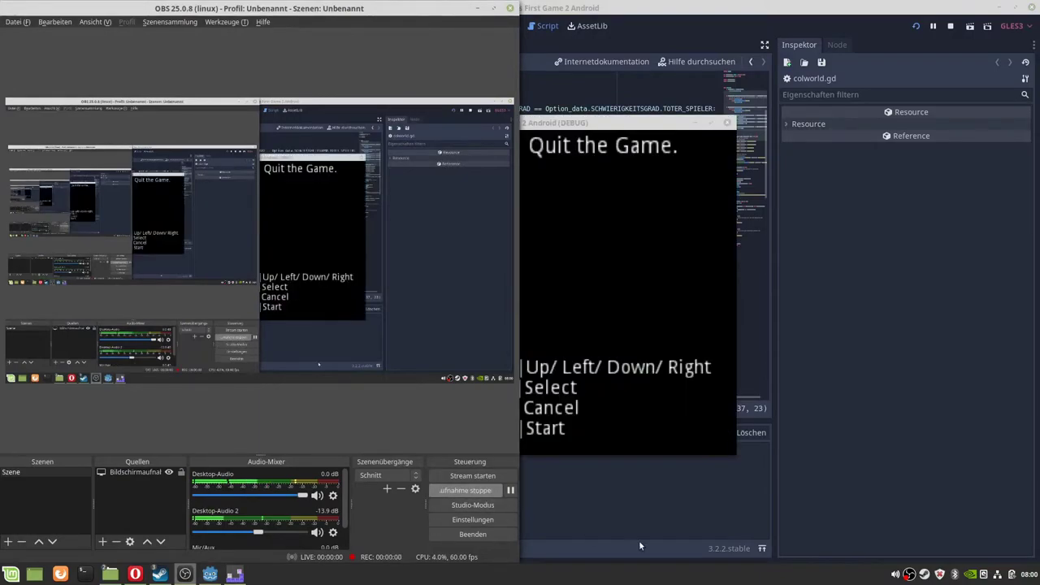
left_click(566, 509)
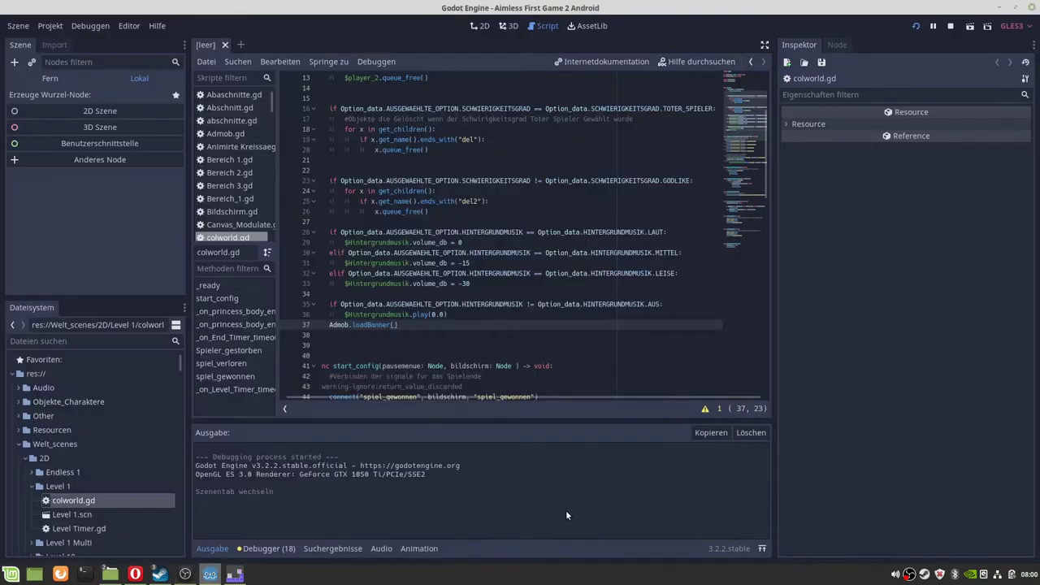
Step: Bring the running game's main menu (2D, 3D, Option, Quit) to the front
left_click(242, 580)
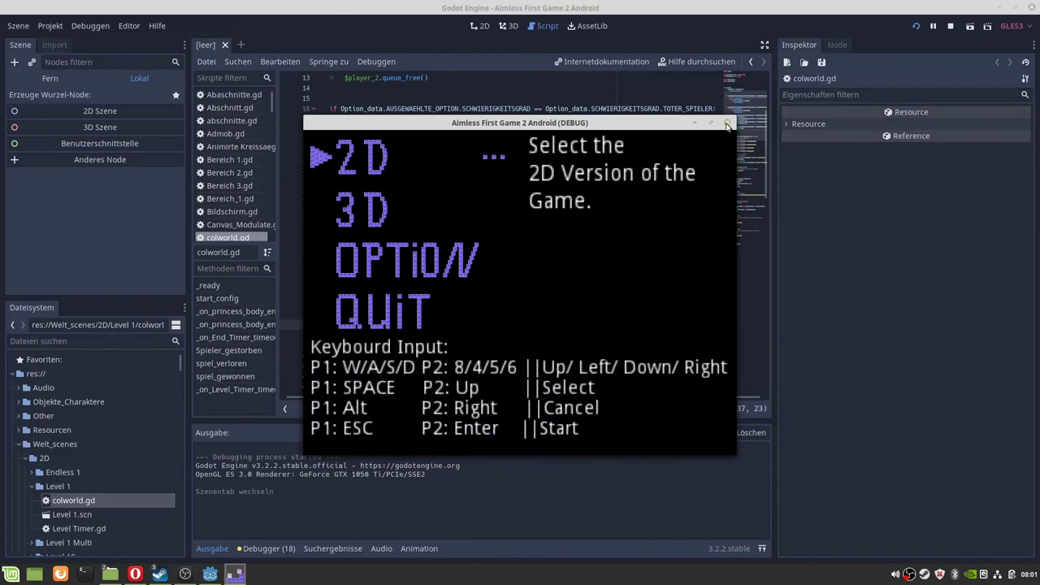
Step: Move the game menu selection to 3D, close the game window, and bring OBS Studio forward
key("Down")
key("Down")
key("Up")
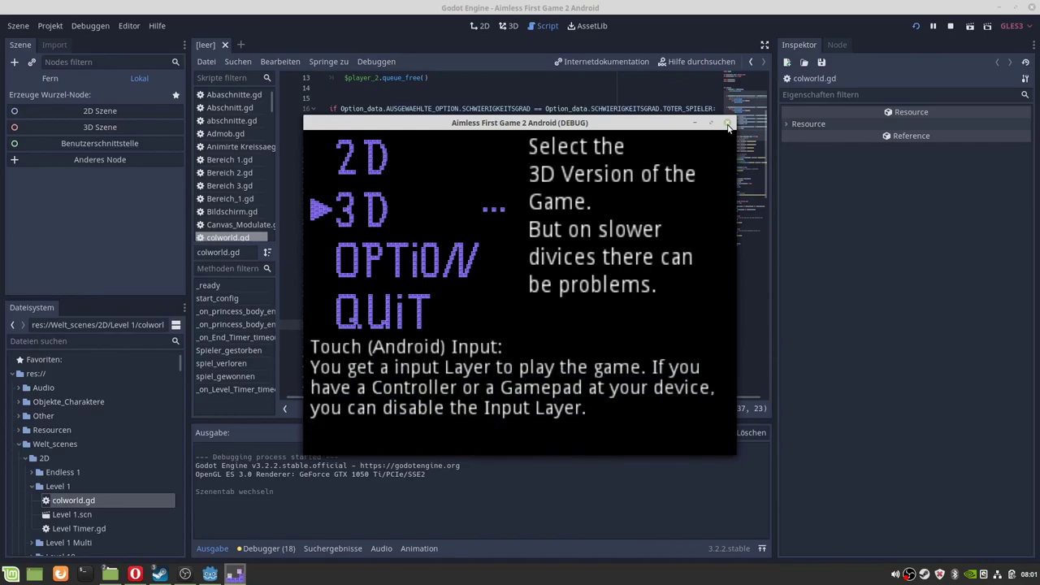
left_click(727, 123)
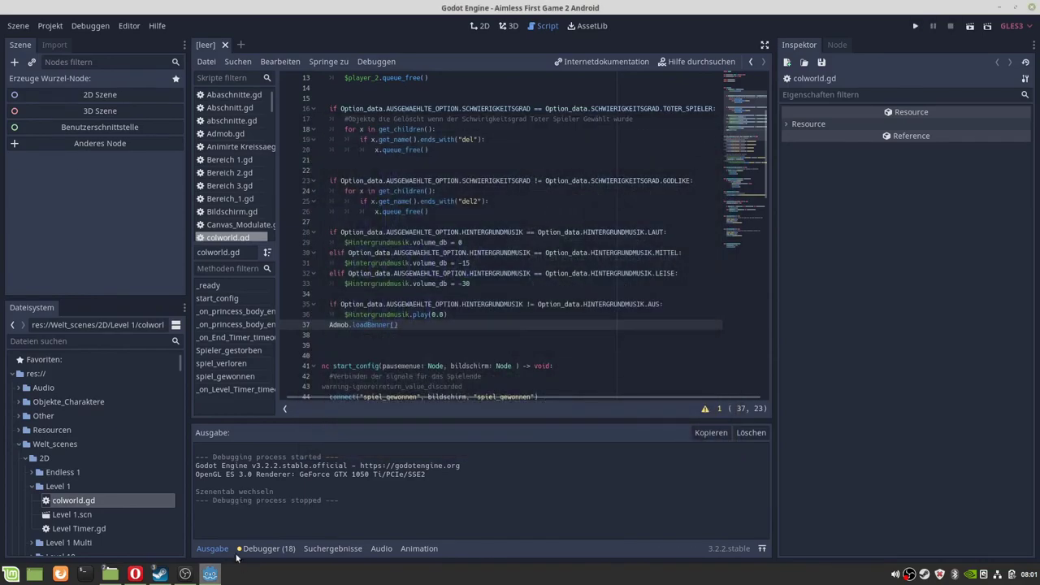
left_click(182, 574)
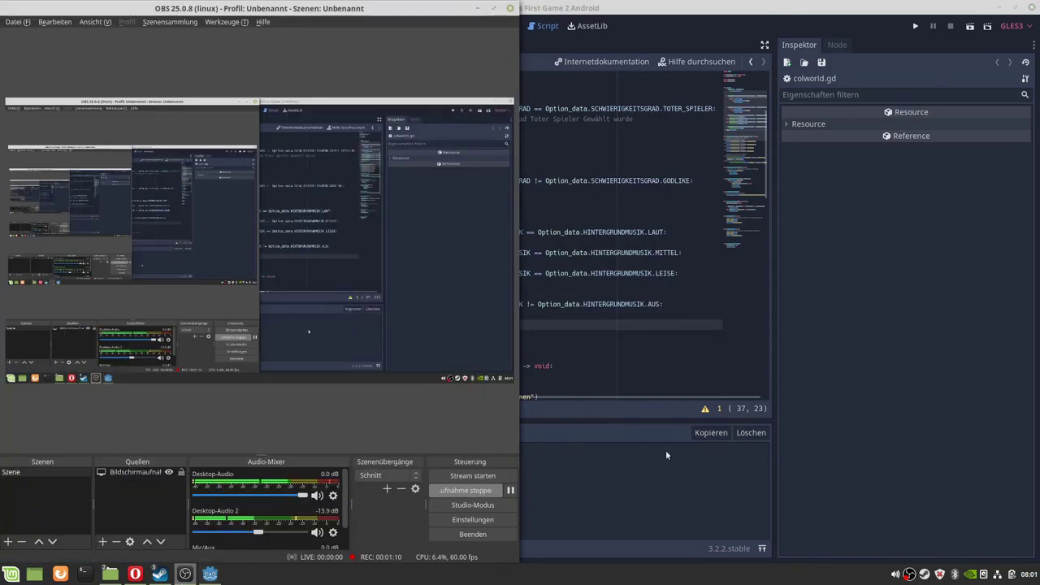